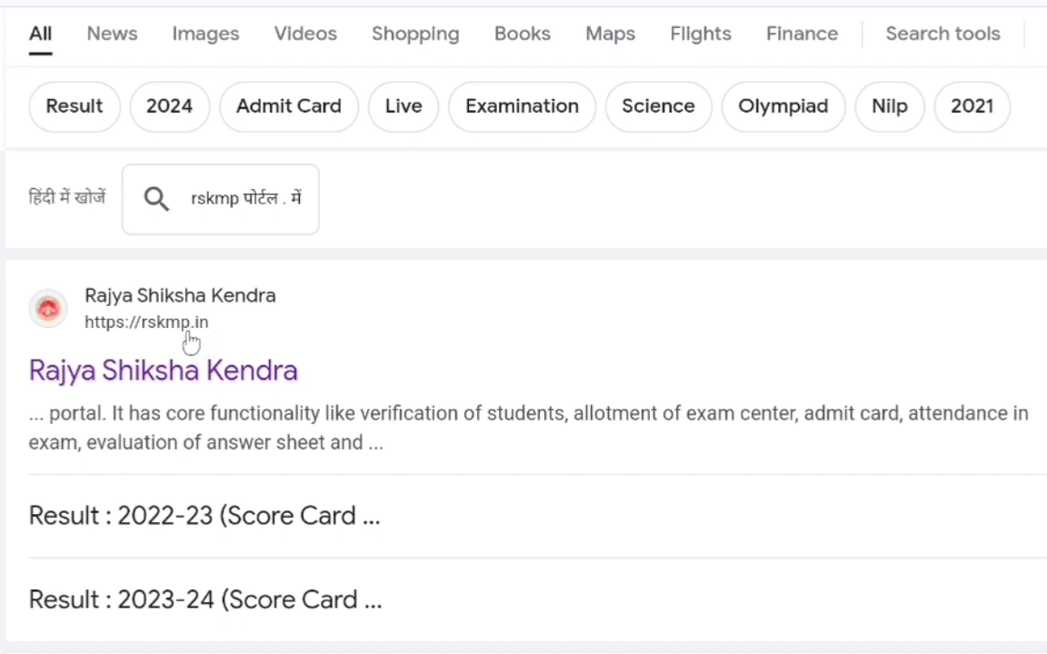
Step: Open the Rajya Shiksha Kendra portal from the search results and go to the school type choice in its login form
click(171, 295)
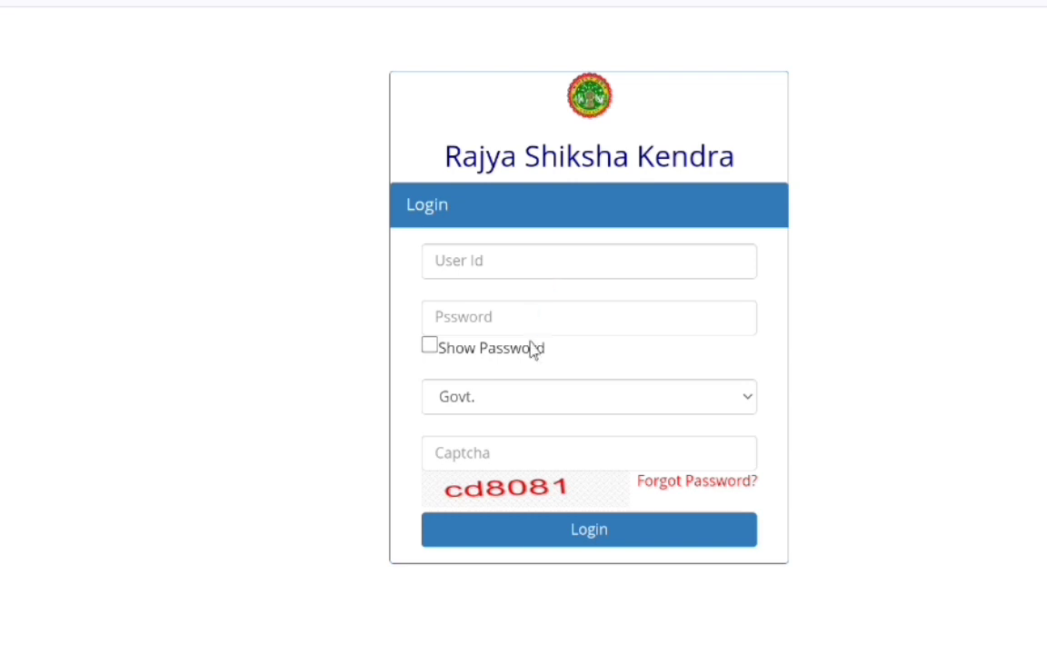
click(516, 405)
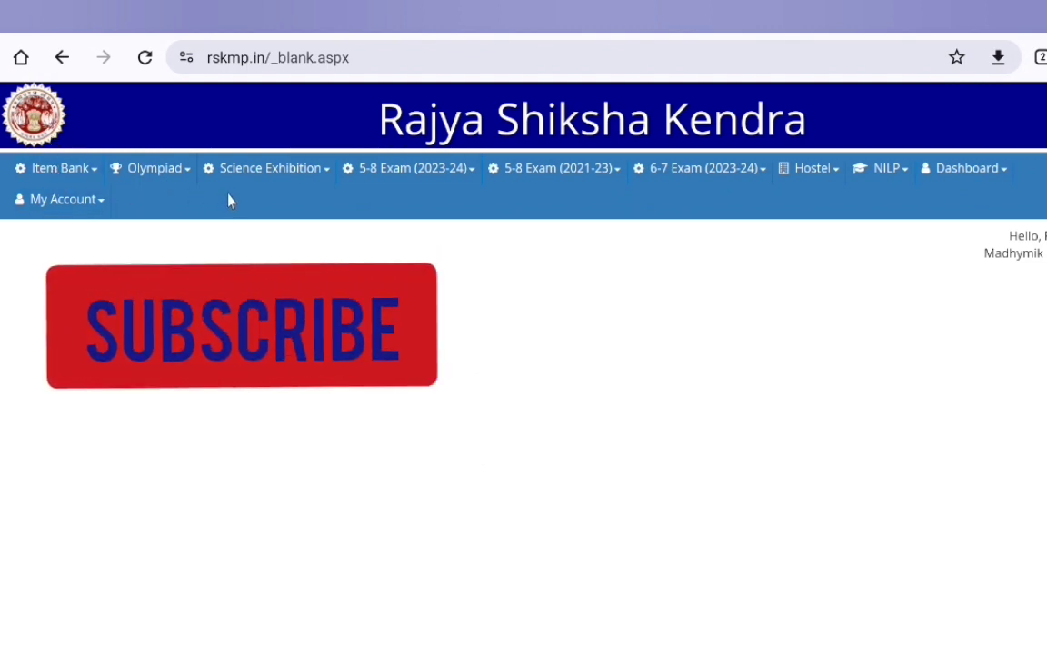
Step: Open the Revaluation Request form for the 5-8 Exam (2023-24)
click(416, 171)
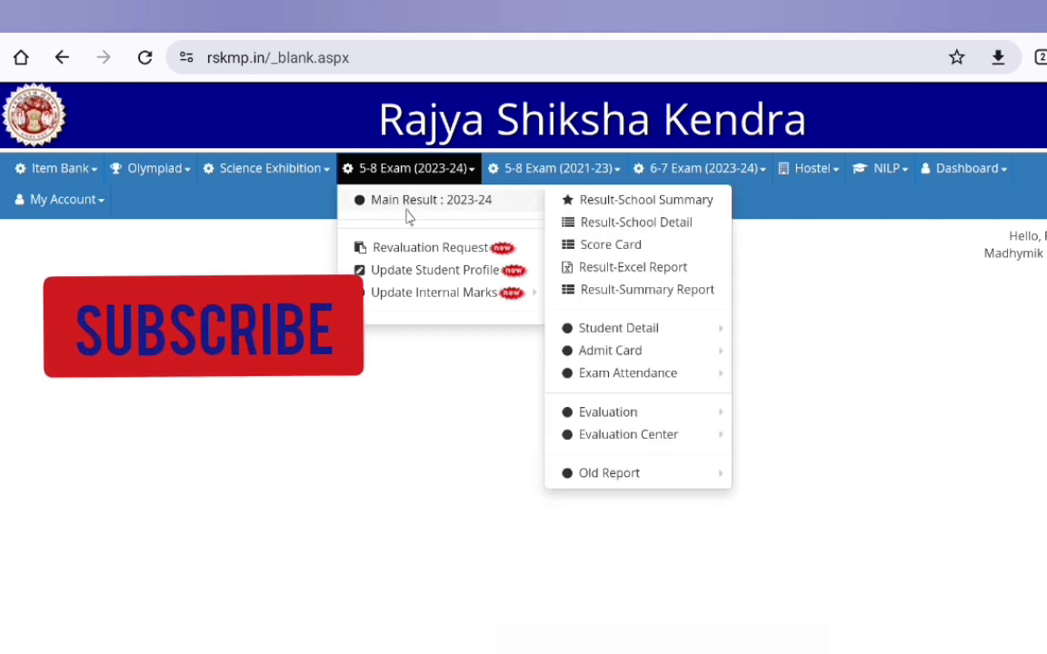
mouse_move(426, 207)
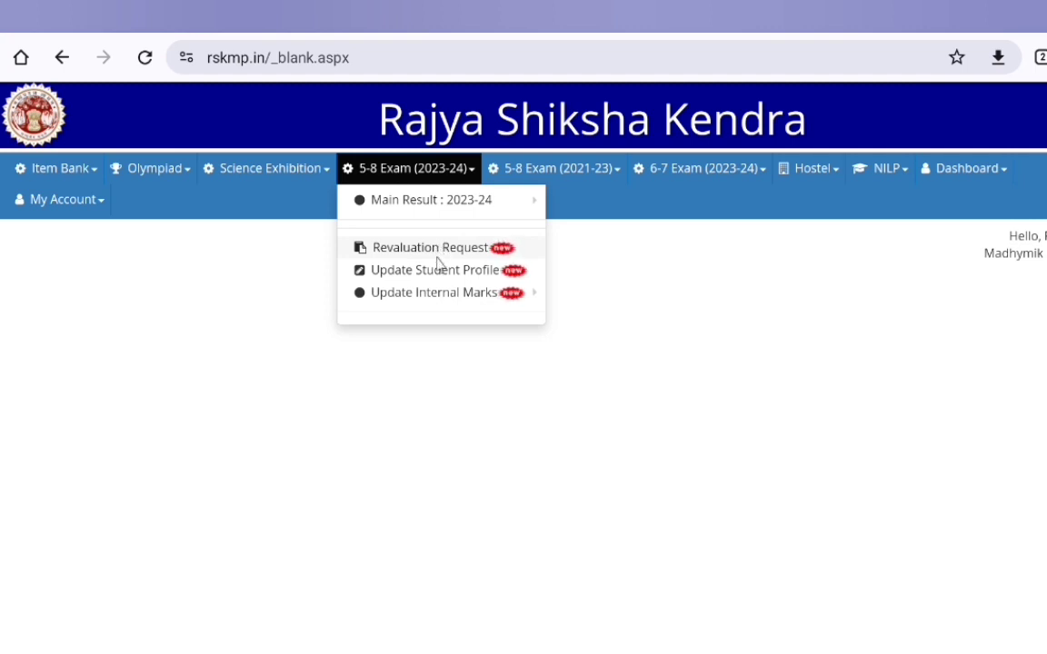
mouse_move(431, 300)
click(457, 257)
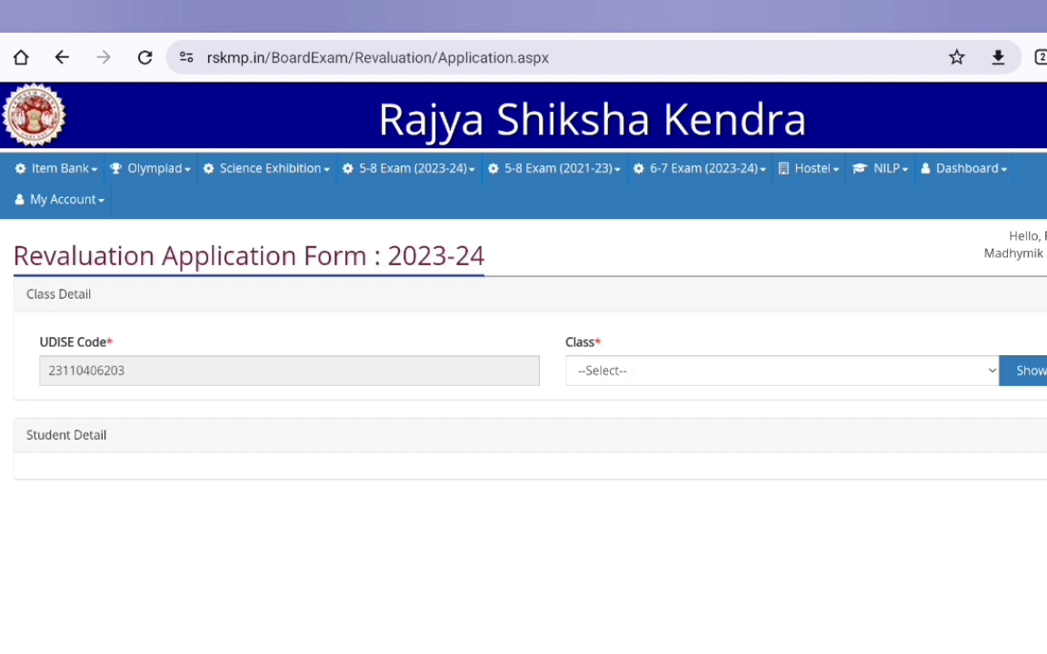
Step: Select Class 8th in the revaluation application form and show its students
click(662, 382)
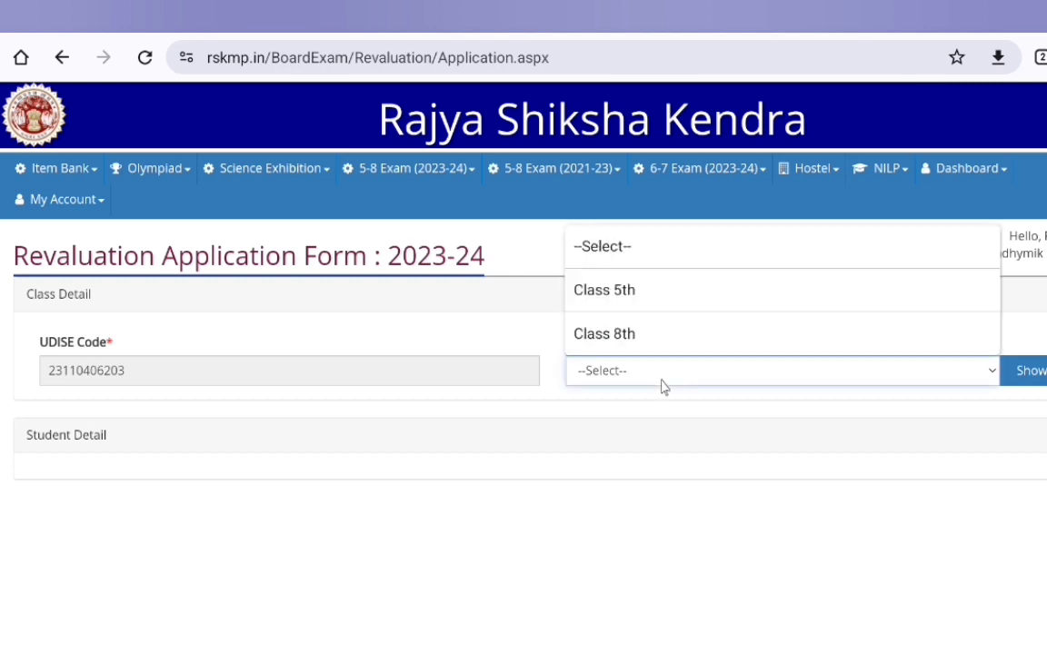
click(653, 333)
click(1018, 371)
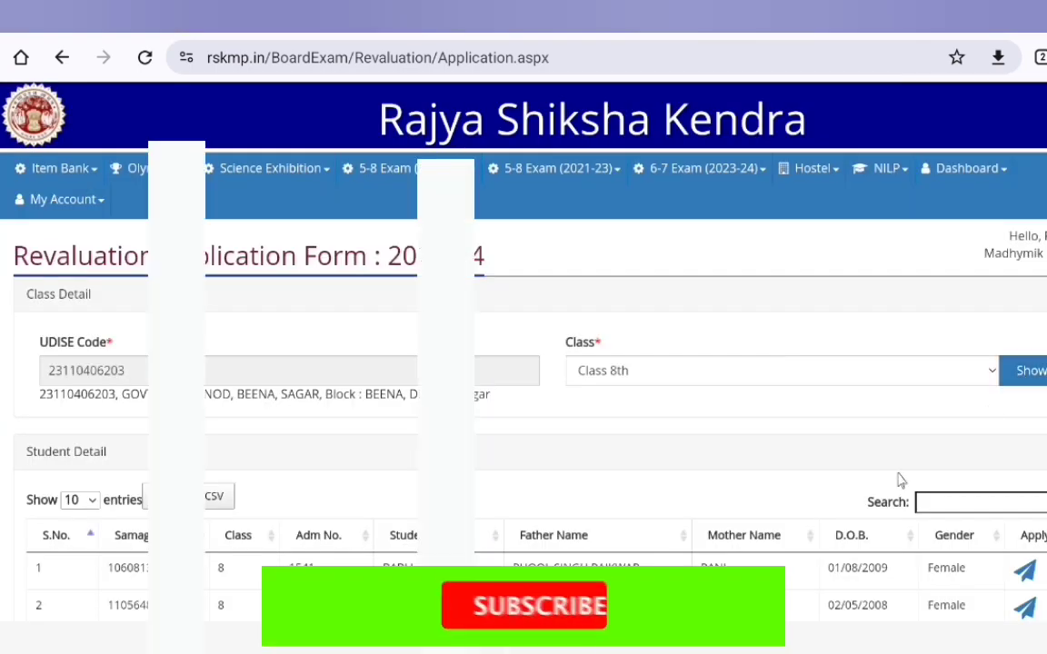
Step: Look through the Class 8th student list, including each student's details and Apply option
scroll(722, 500, down, 2)
scroll(718, 497, down, 2)
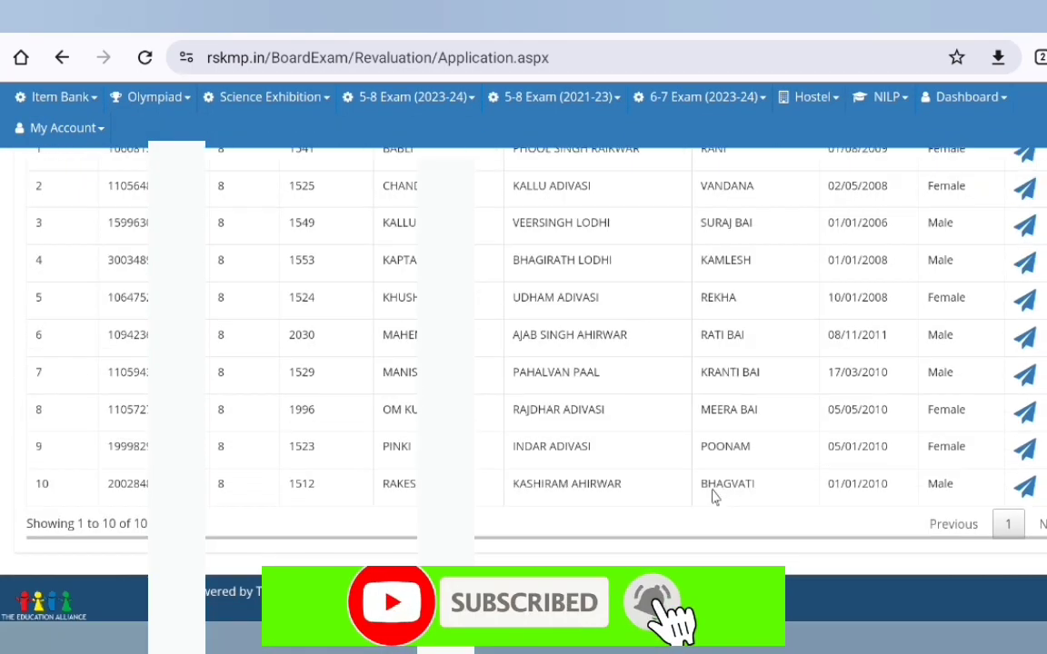
scroll(714, 495, up, 3)
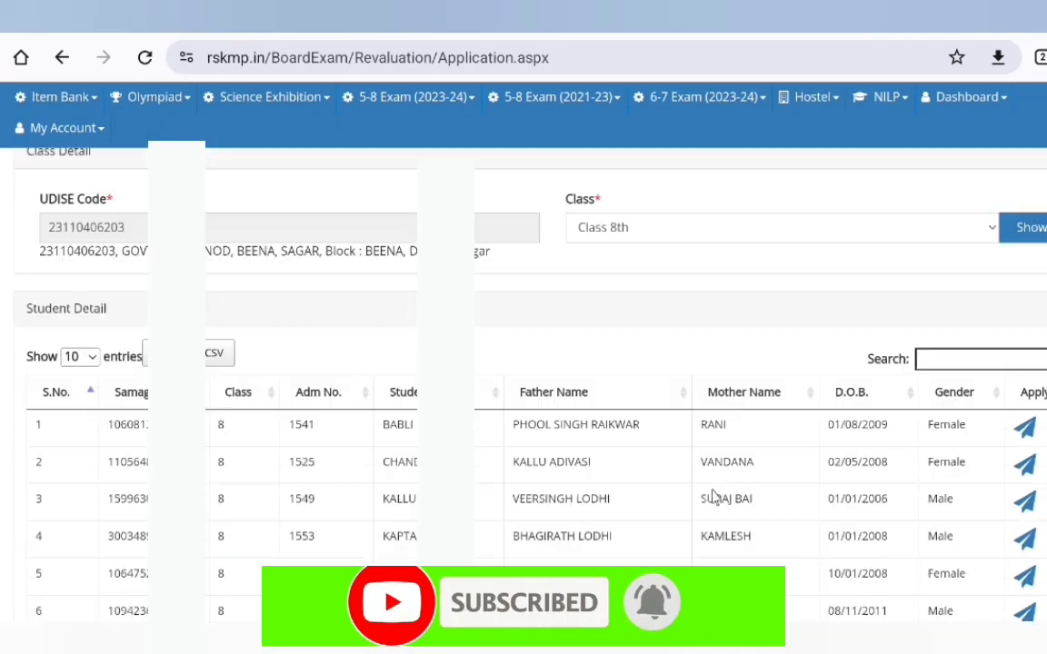
scroll(713, 496, down, 2)
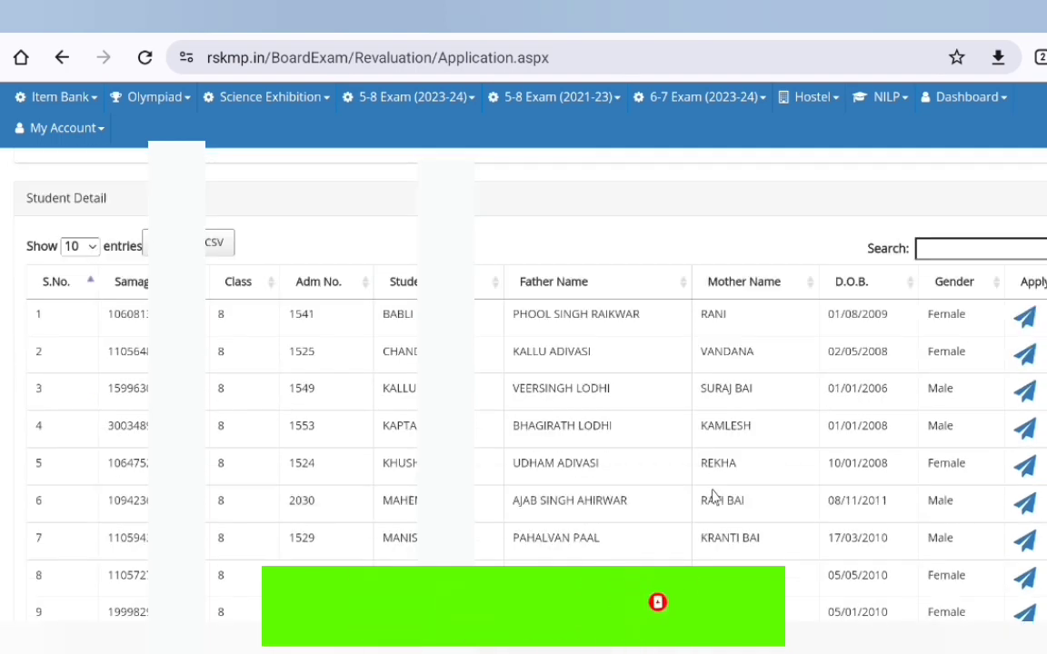
scroll(713, 496, down, 1)
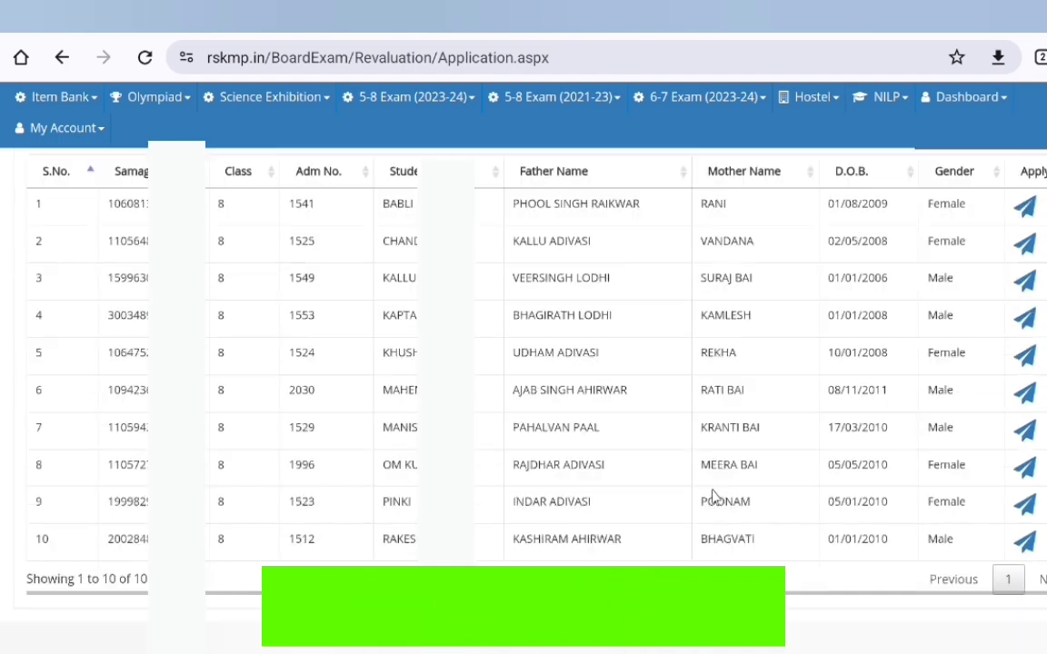
scroll(714, 496, up, 1)
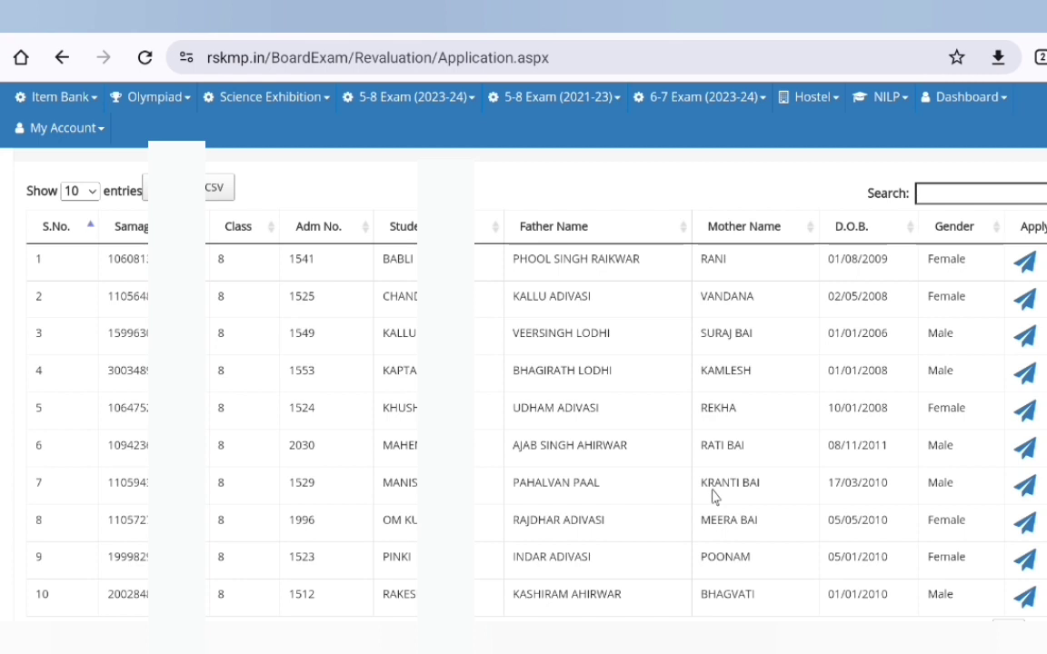
scroll(713, 497, down, 1)
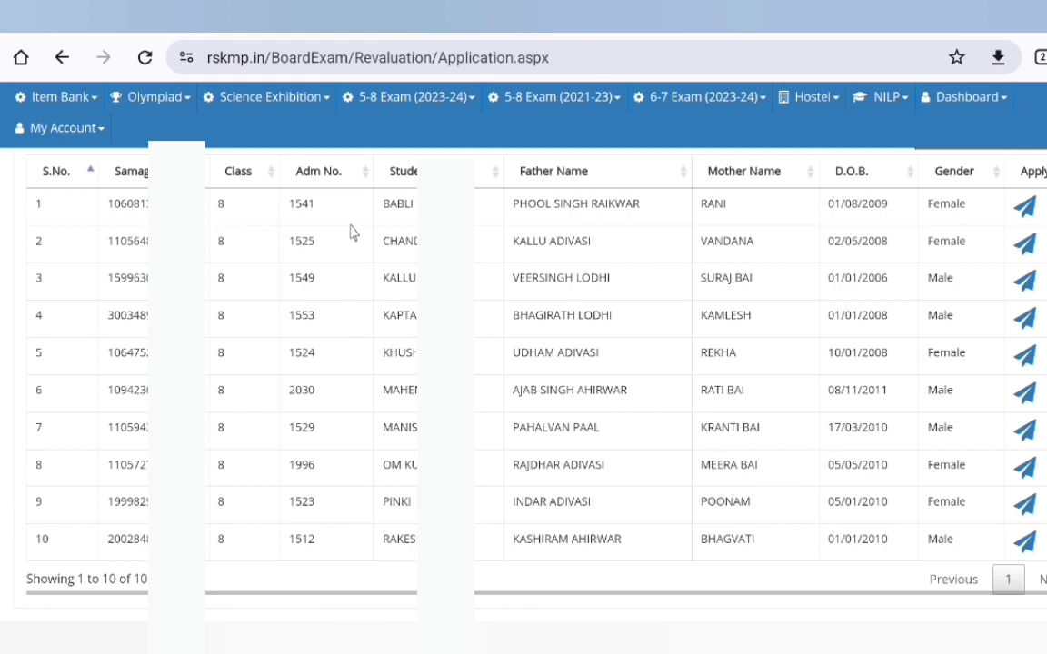
Step: Open the first student's application form, select and deselect विज्ञान as a trial, and close the form without applying
click(1025, 207)
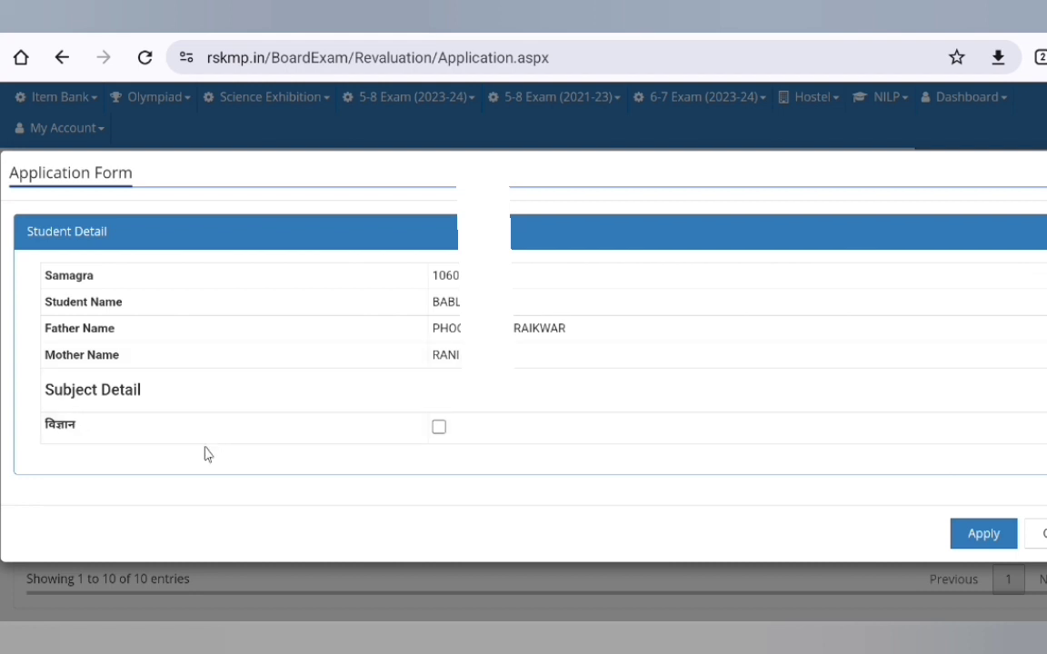
click(440, 429)
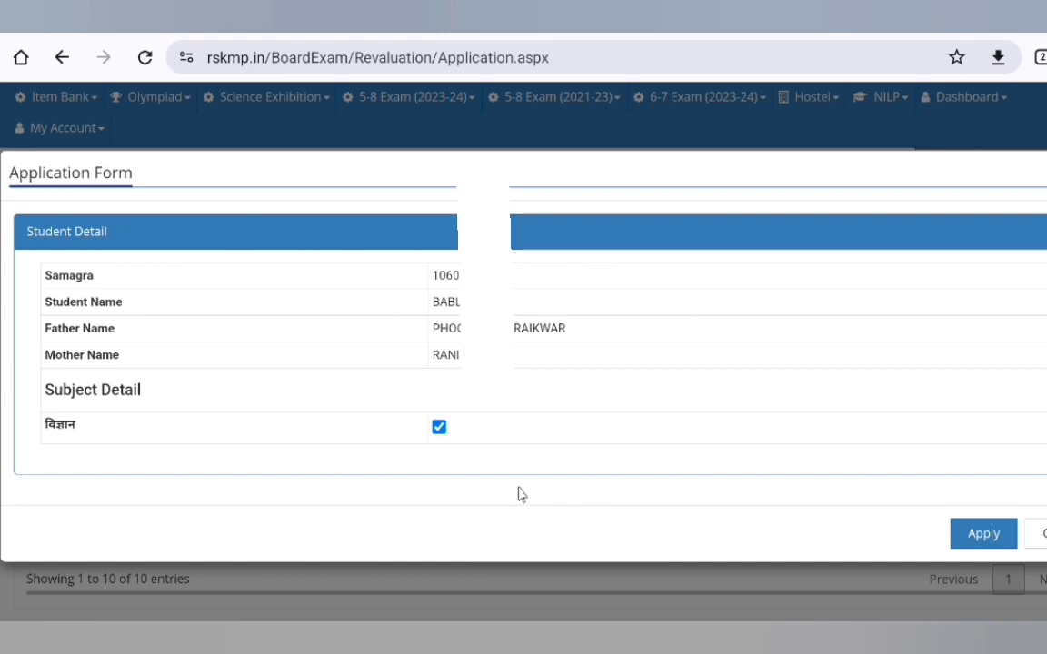
click(439, 427)
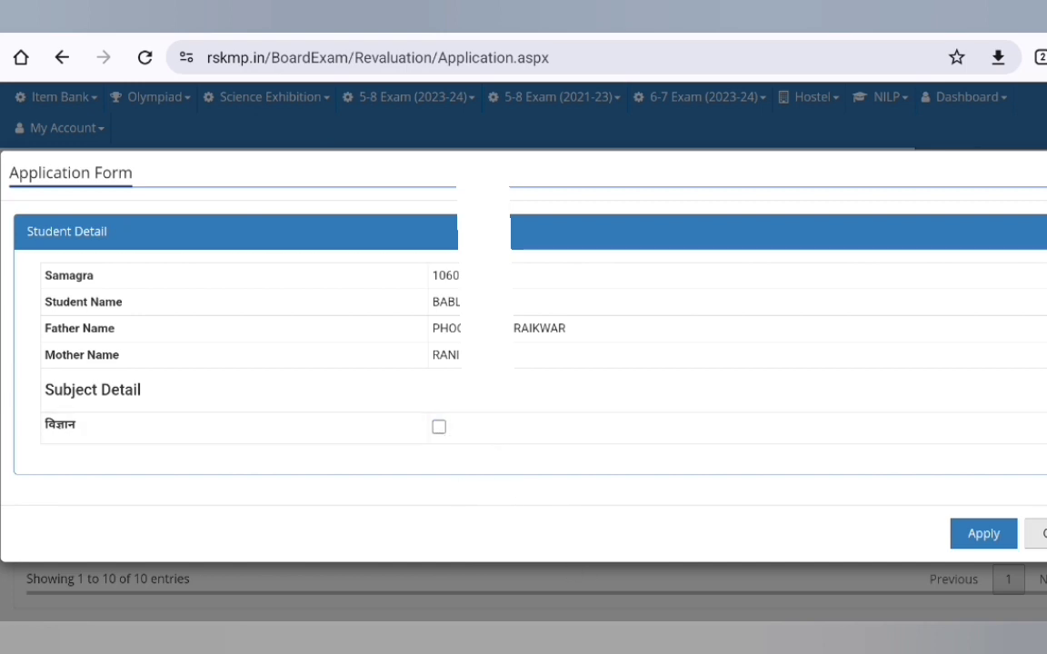
click(1039, 533)
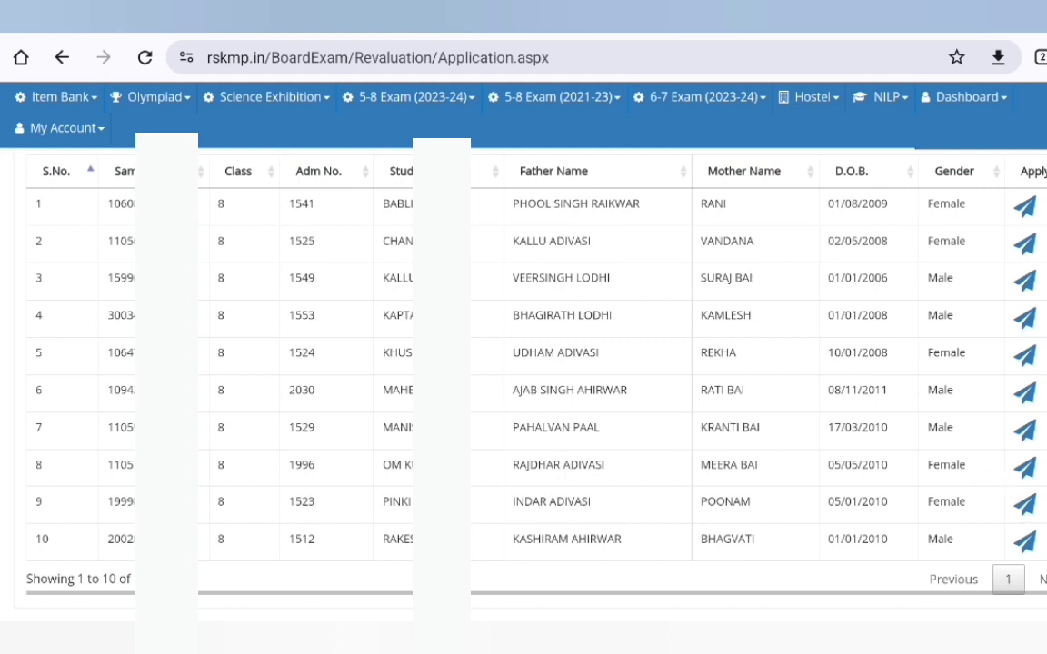
Step: Open the second student's application form and select हिंदी, अंग्रेजी, संस्कृत, गणित, विज्ञान and सामाजिक विज्ञान for revaluation
click(1025, 246)
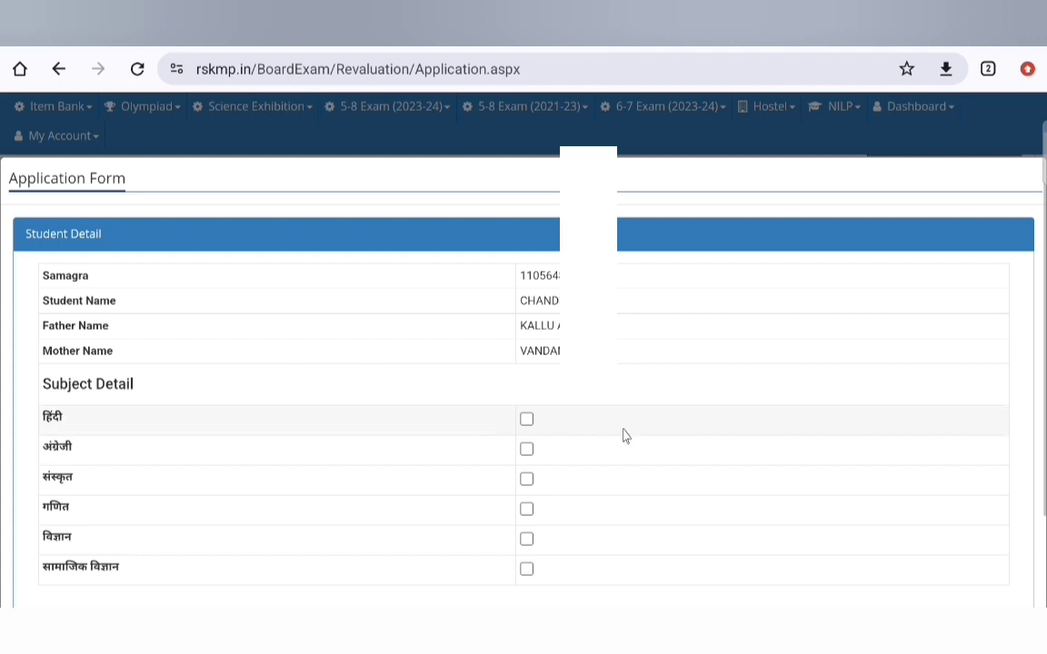
click(526, 420)
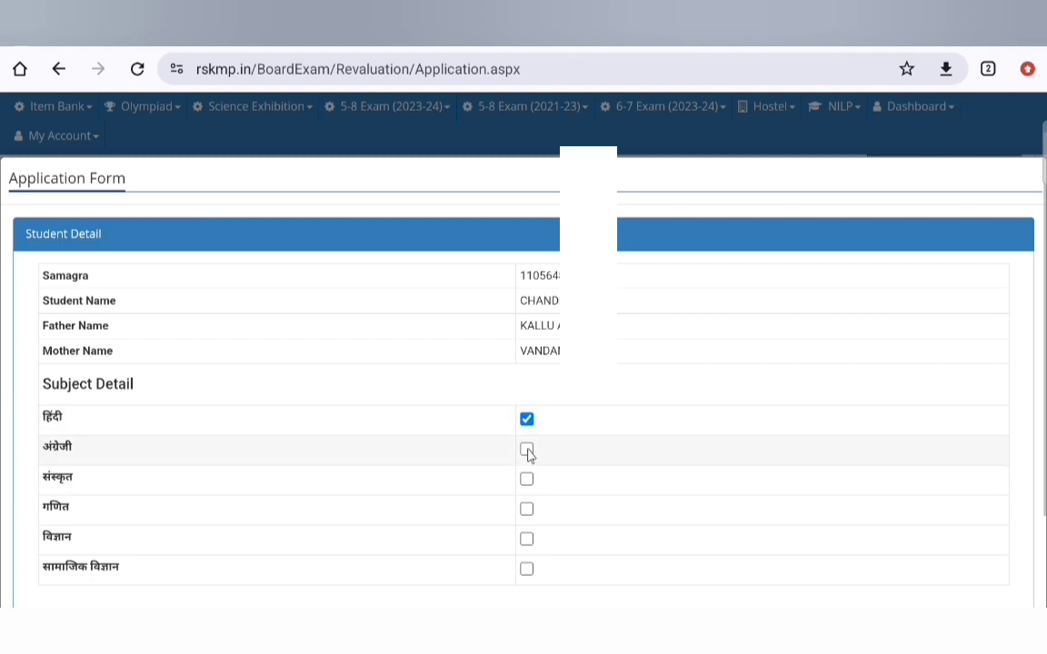
click(527, 451)
click(527, 480)
click(527, 511)
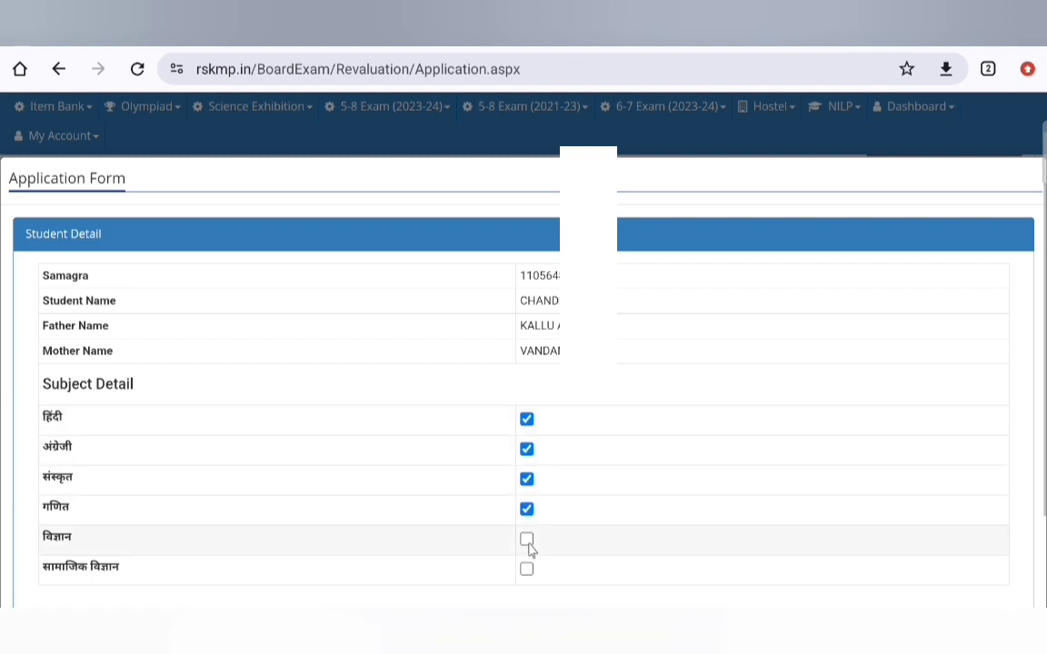
click(527, 540)
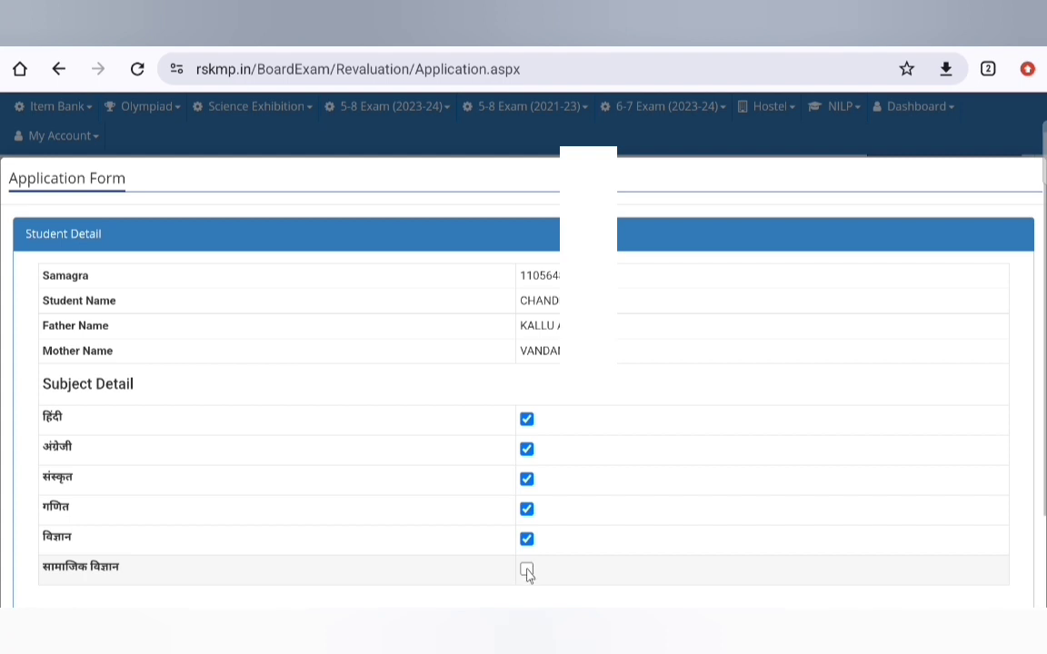
click(527, 568)
scroll(633, 409, down, 2)
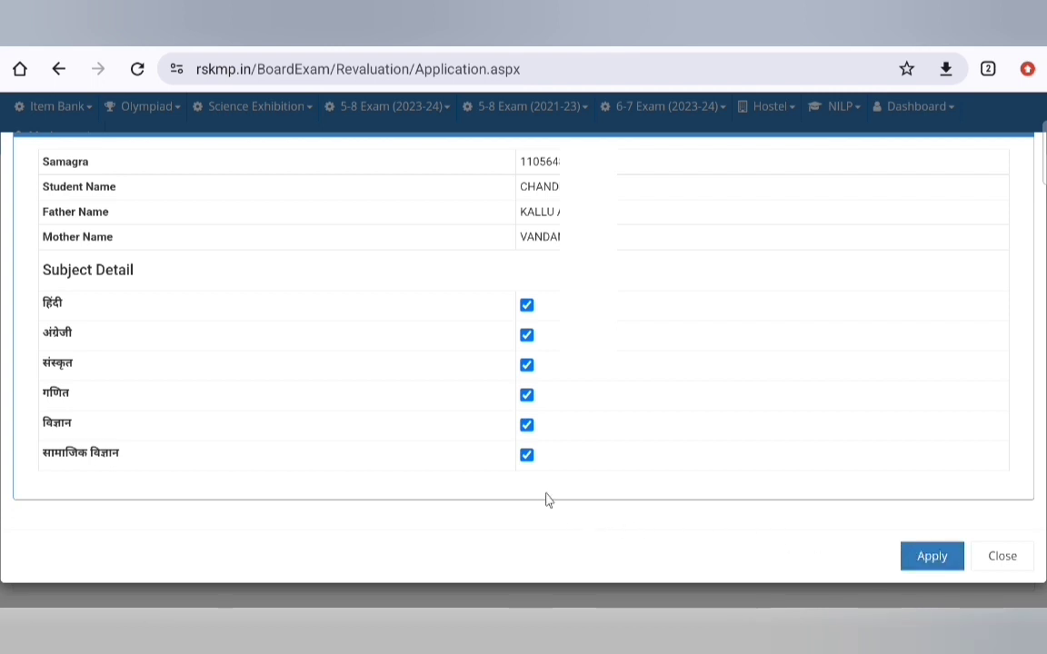
Step: Deselect सामाजिक विज्ञान, विज्ञान, गणित and संस्कृत, and close the second student's form without applying
click(525, 456)
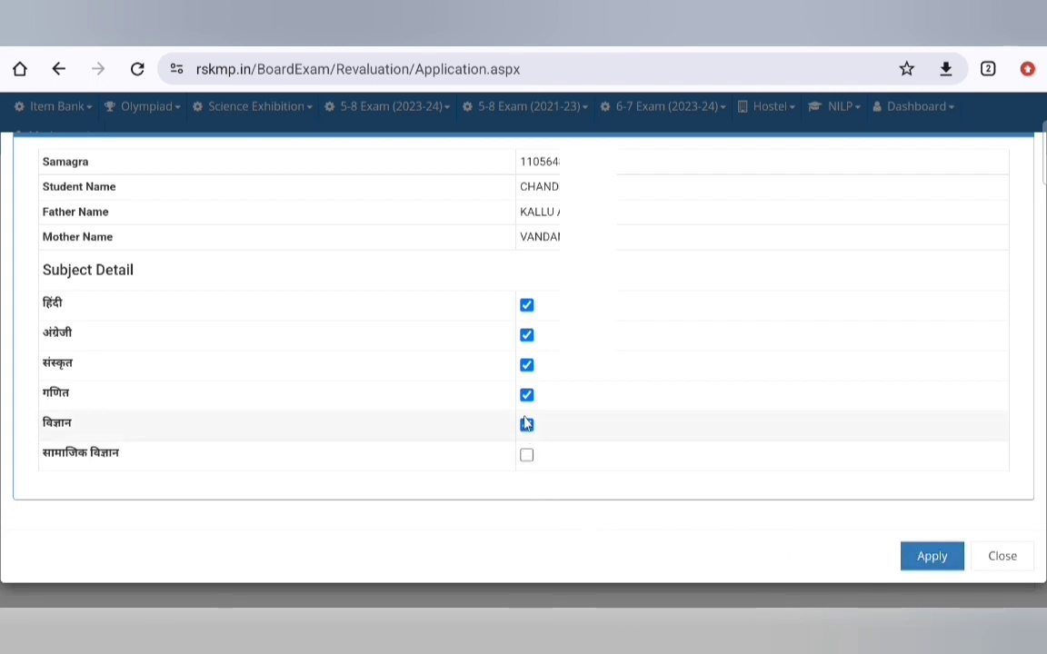
click(527, 426)
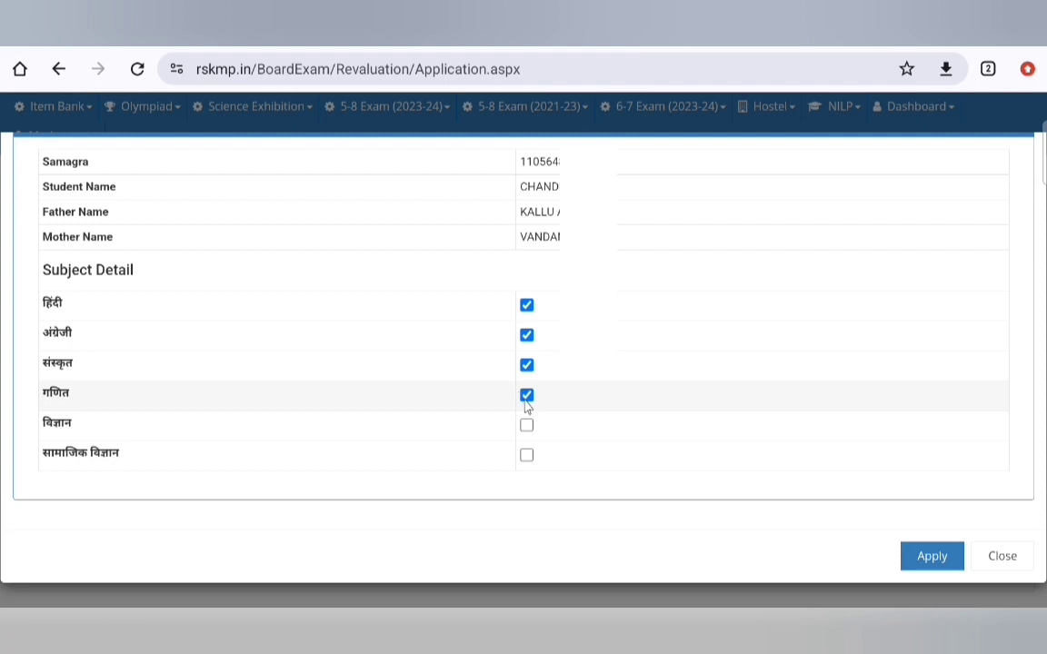
click(525, 397)
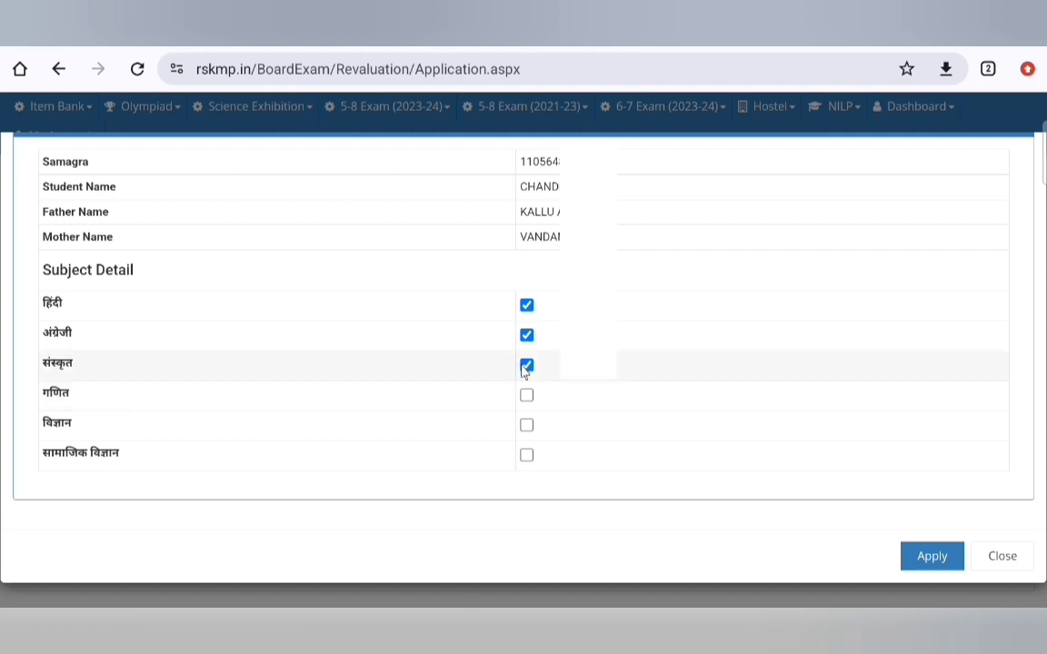
click(525, 368)
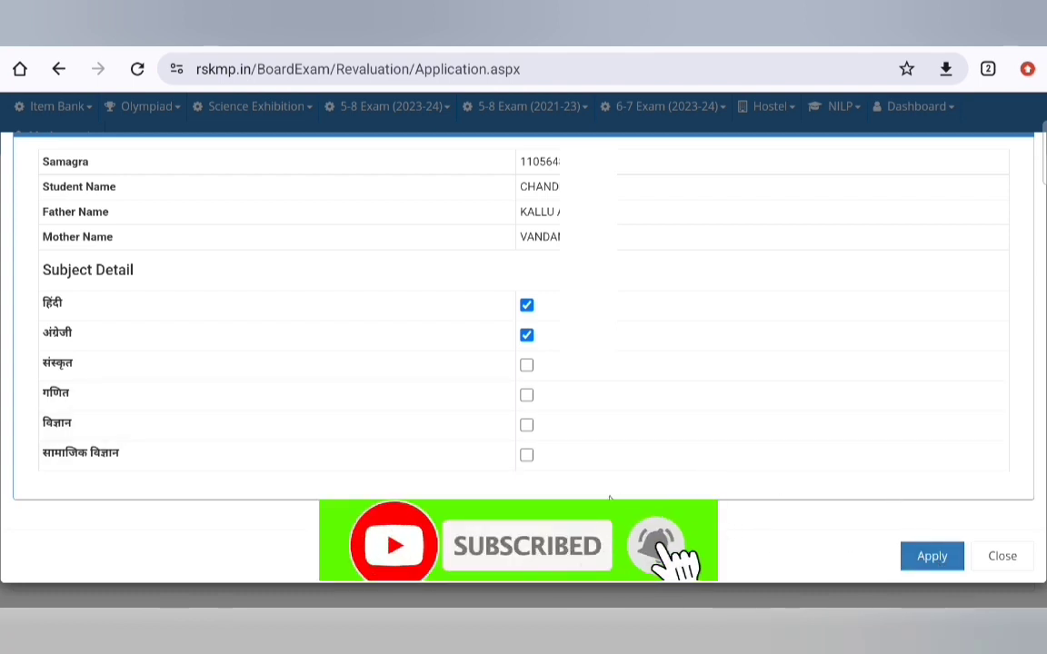
click(993, 559)
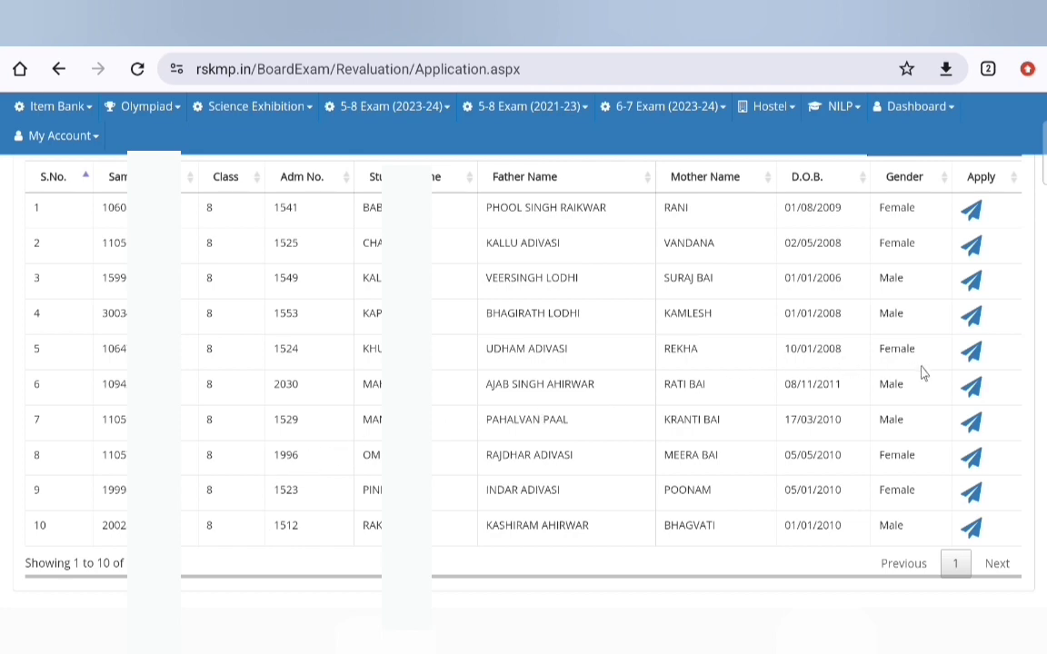
Step: Open the sixth student's application form and select and deselect गणित as a trial
click(968, 391)
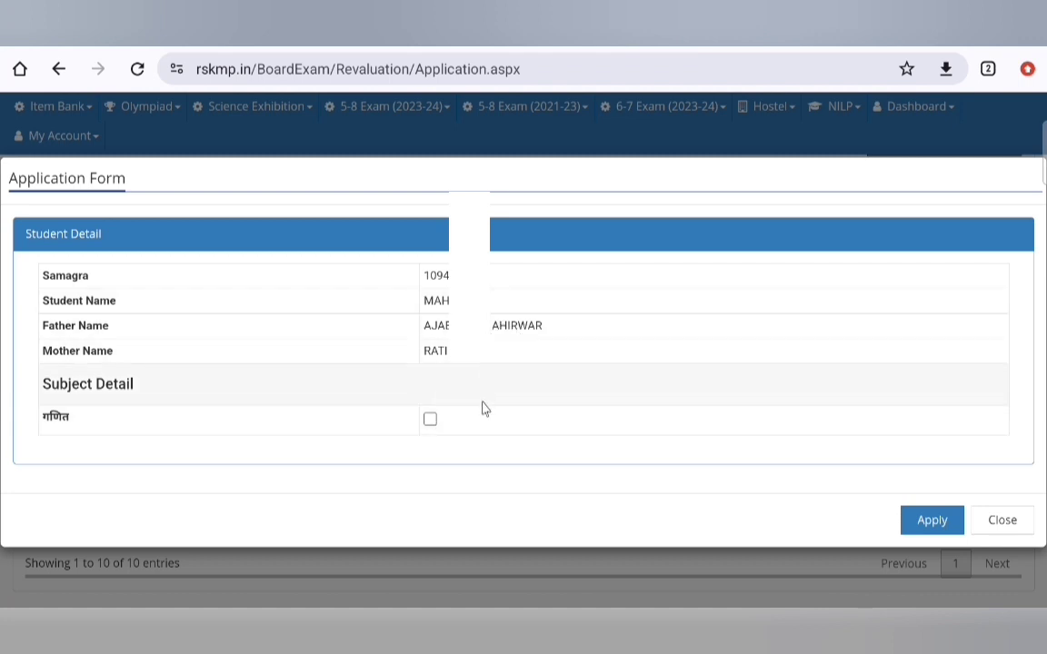
click(430, 420)
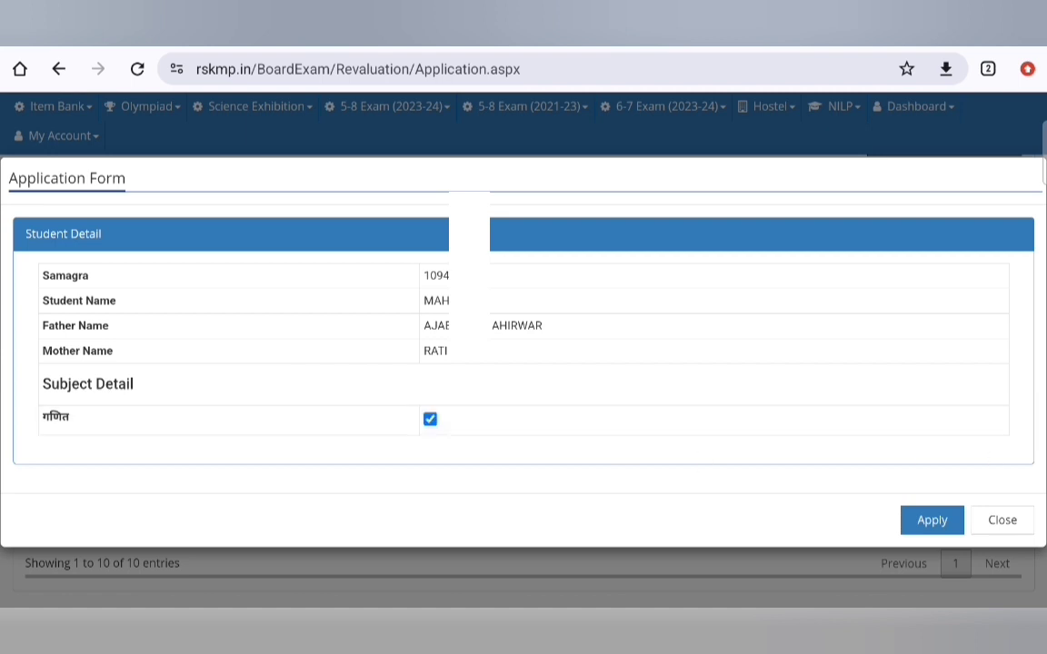
click(430, 421)
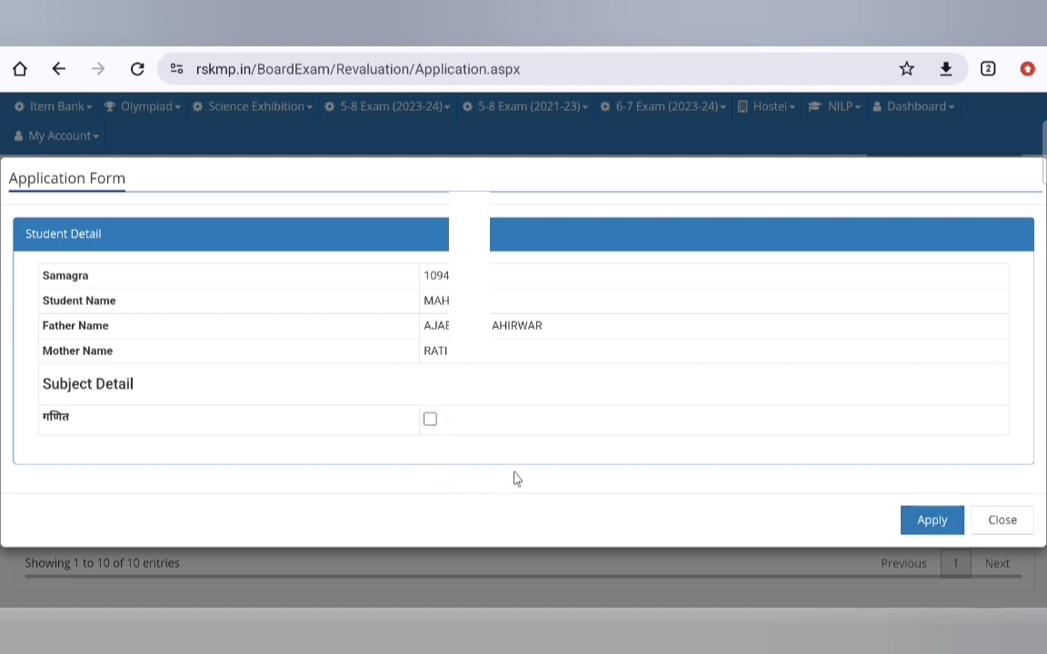